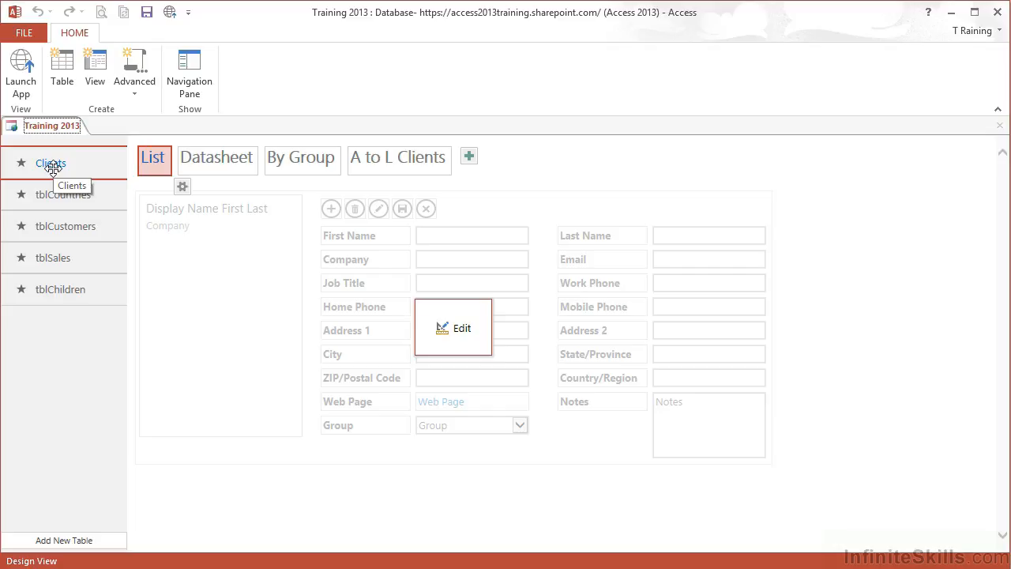
- Add a Blank view named WELCOME TO GUYS APP with record source Clients and move it ahead of the List view
{"action": "left_click", "coordinate": [470, 160]}
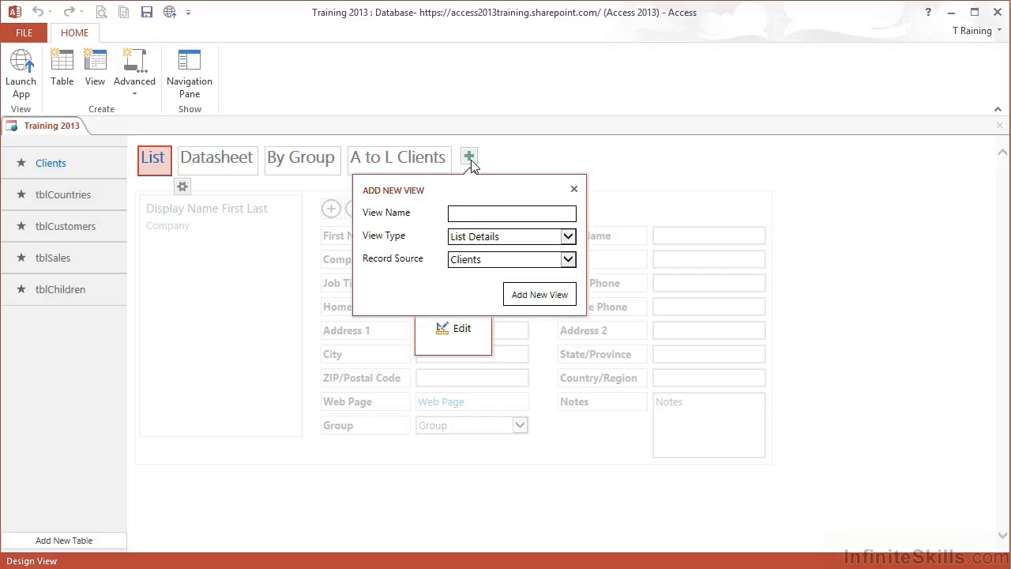
{"action": "type", "text": "WELCOME TO GUYS APP"}
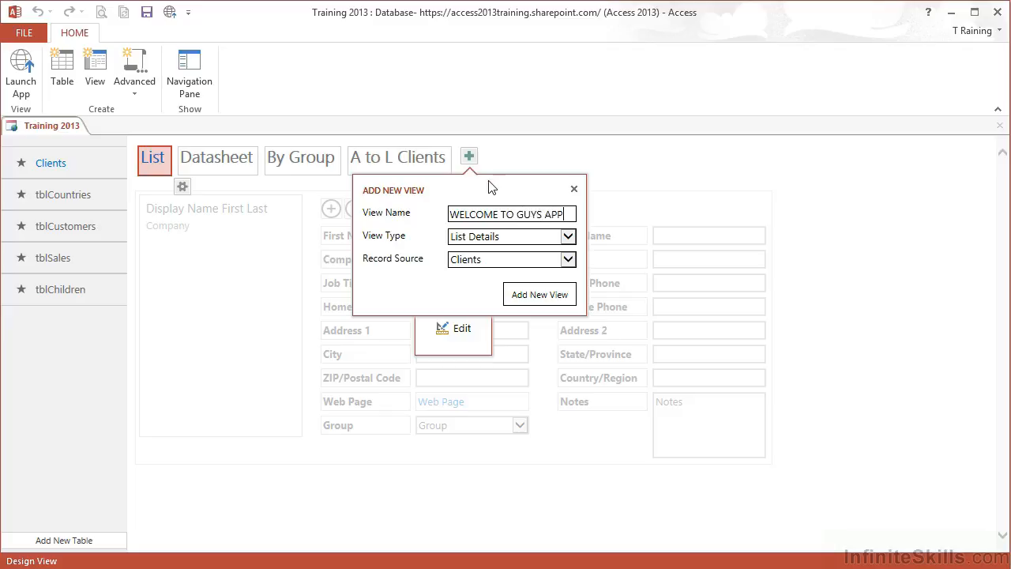
{"action": "left_click", "coordinate": [568, 237]}
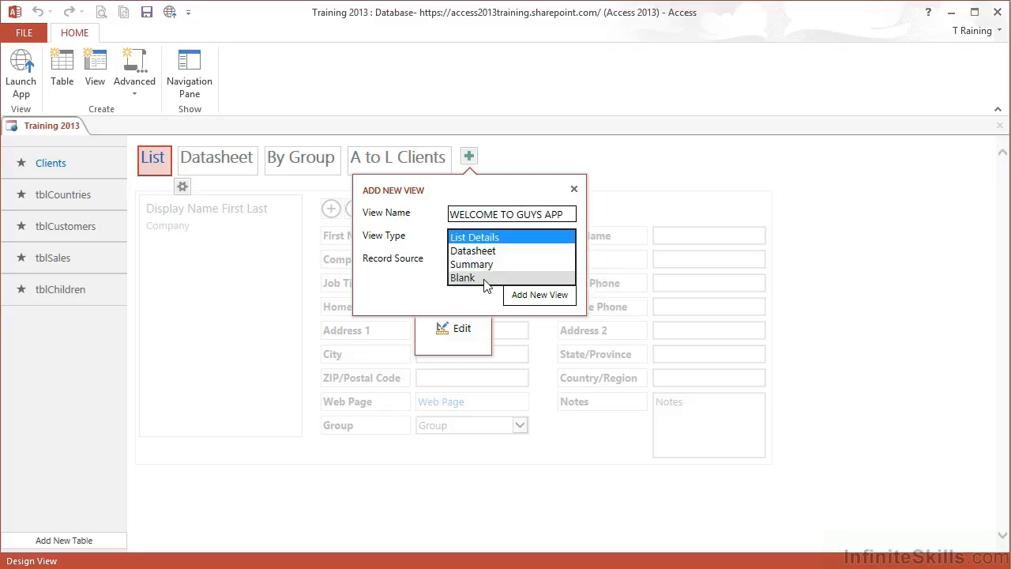
{"action": "left_click", "coordinate": [483, 280]}
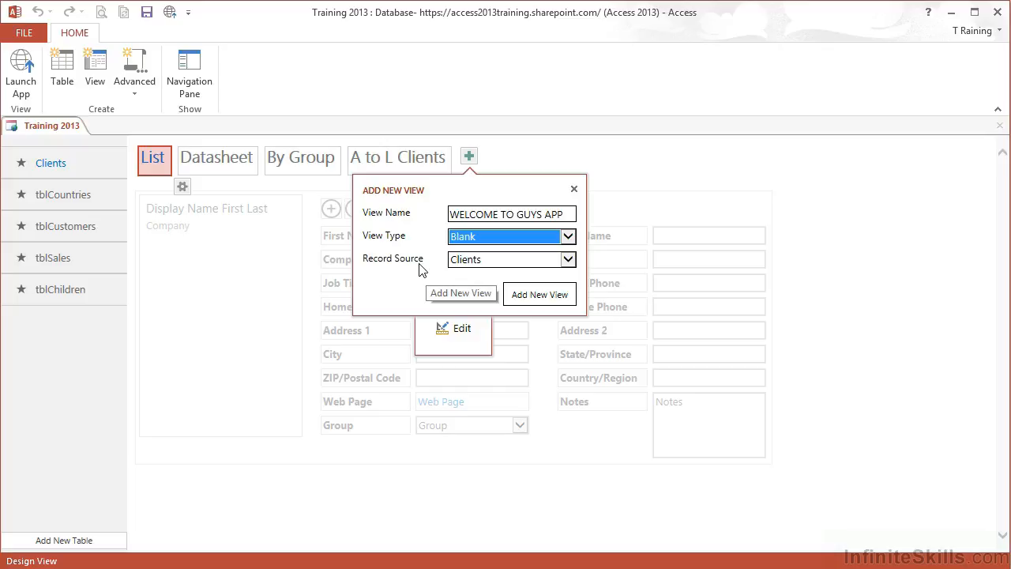
{"action": "left_click", "coordinate": [541, 300]}
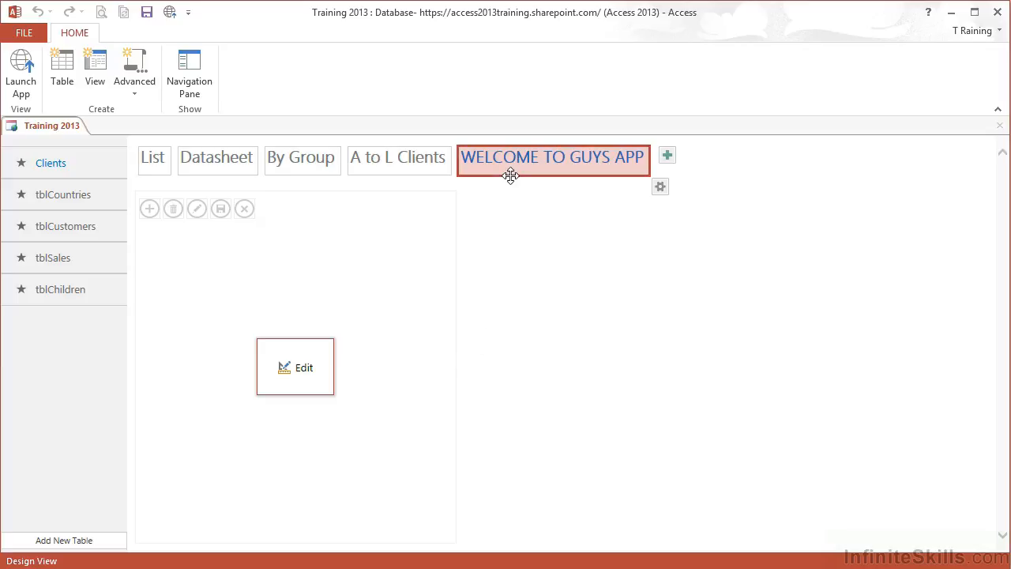
{"action": "left_click_drag", "start_coordinate": [501, 172], "coordinate": [194, 175]}
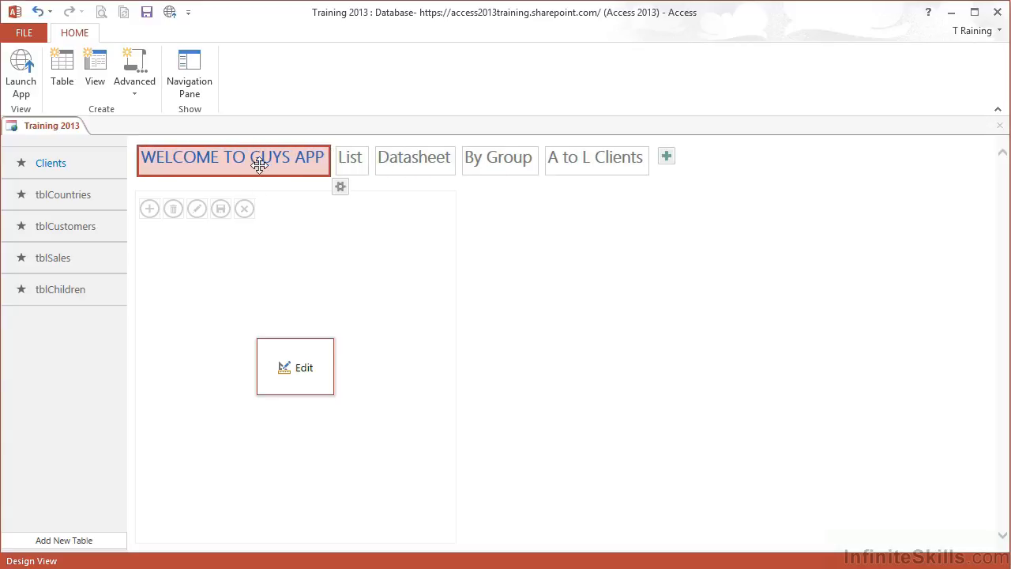
- Open the WELCOME TO GUYS APP view for editing and delete all five default action bar buttons
{"action": "left_click", "coordinate": [308, 380]}
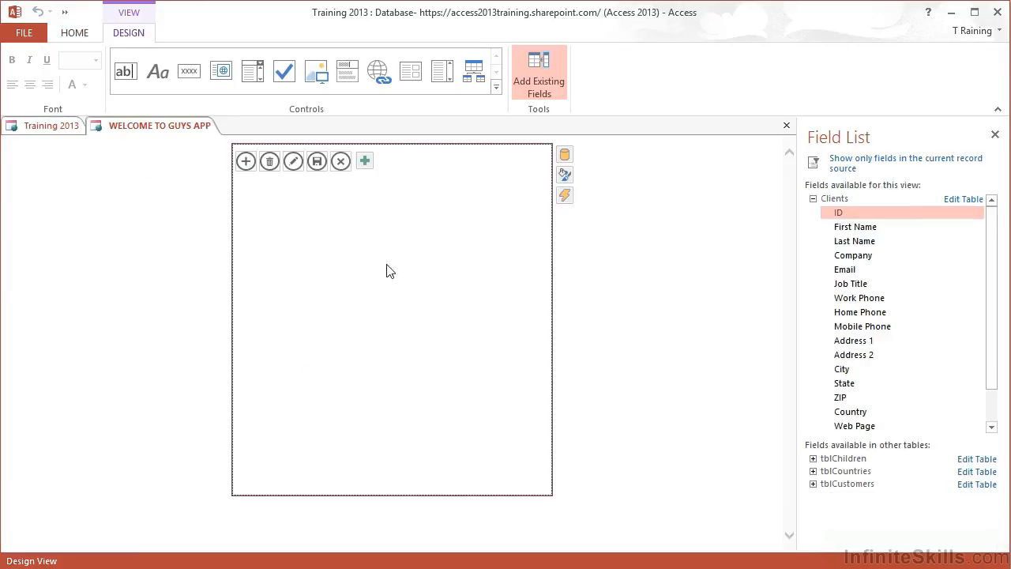
{"action": "left_click", "coordinate": [247, 162]}
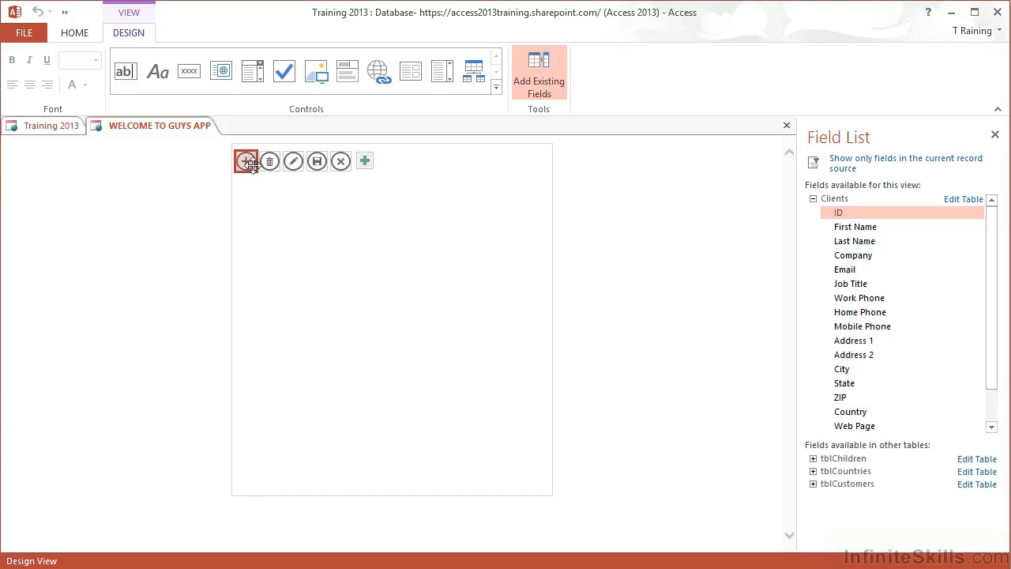
{"action": "left_click", "coordinate": [269, 162]}
{"action": "key", "text": "Delete"}
{"action": "left_click", "coordinate": [270, 162]}
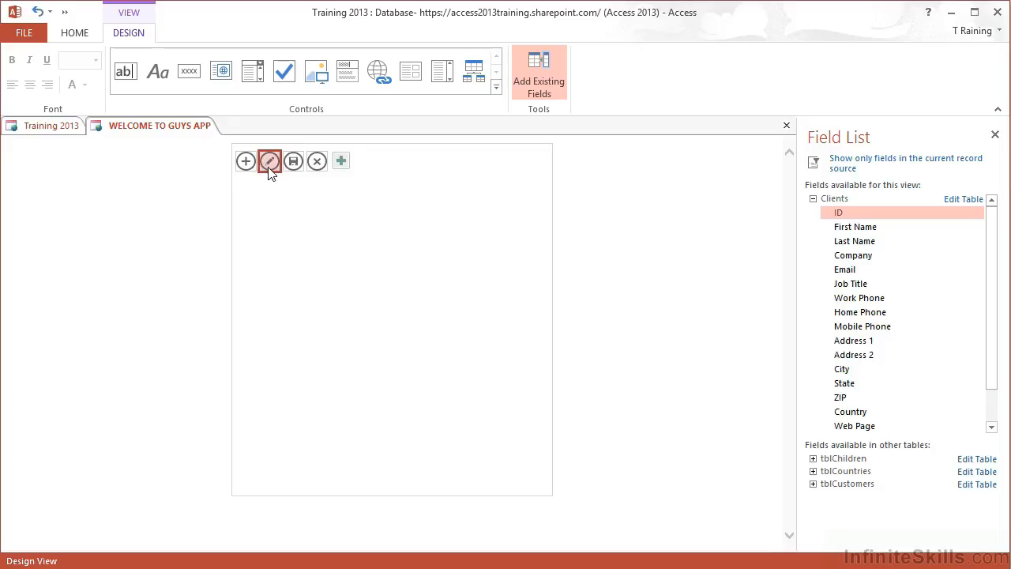
{"action": "key", "text": "Delete"}
{"action": "left_click", "coordinate": [270, 163]}
{"action": "key", "text": "Delete"}
{"action": "left_click", "coordinate": [267, 162]}
{"action": "left_click", "coordinate": [268, 163]}
{"action": "key", "text": "Delete"}
{"action": "left_click", "coordinate": [245, 162]}
{"action": "key", "text": "Delete"}
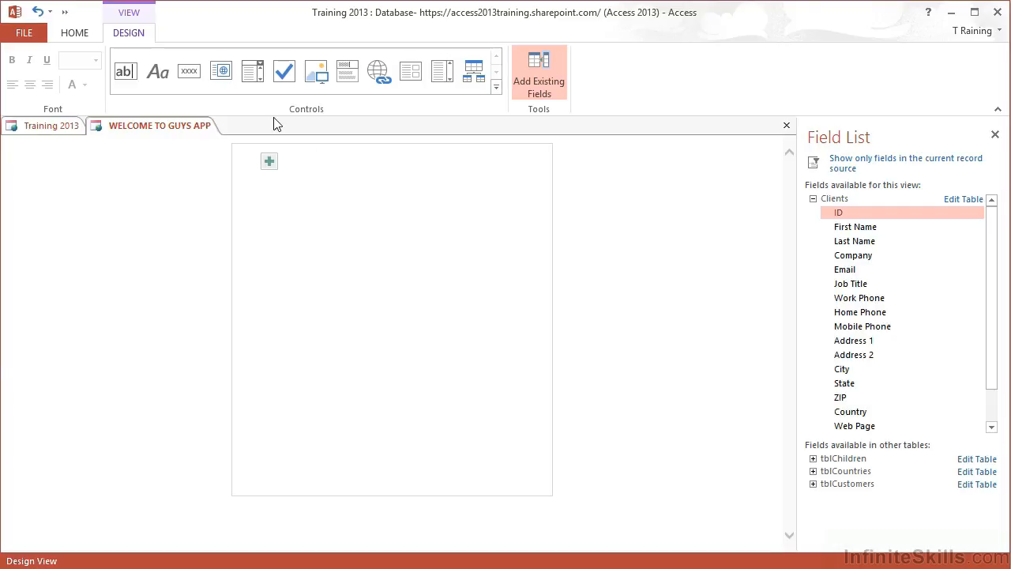
- Add a button control near the top of the blank view and enlarge it to about twice its width and three times its height
{"action": "left_click", "coordinate": [191, 75]}
{"action": "left_click", "coordinate": [316, 197]}
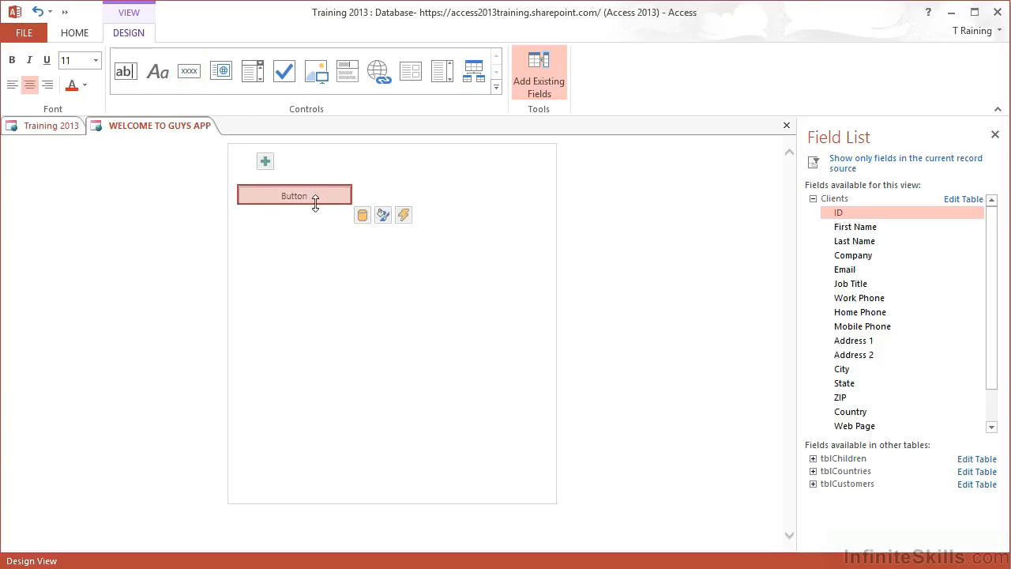
{"action": "left_click_drag", "start_coordinate": [351, 203], "coordinate": [470, 252]}
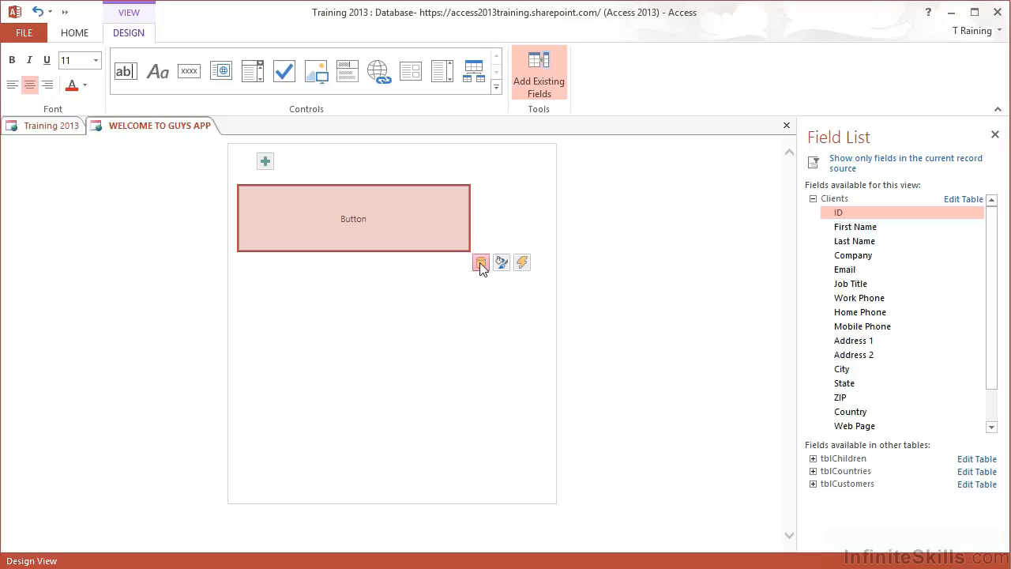
- Set the new button's caption to View List Data and its tooltip to Click here
{"action": "left_click", "coordinate": [501, 264]}
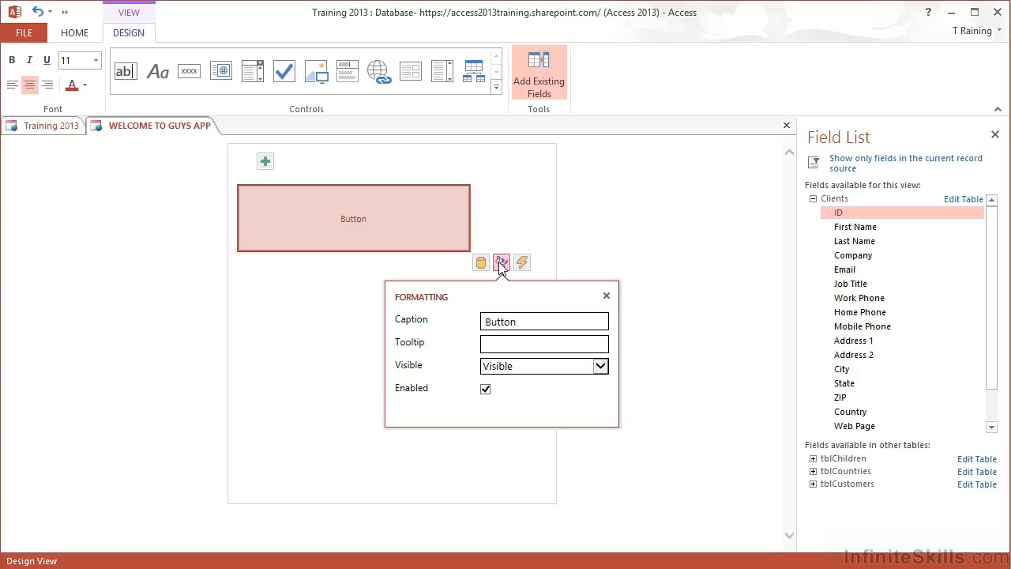
{"action": "double_click", "coordinate": [528, 321]}
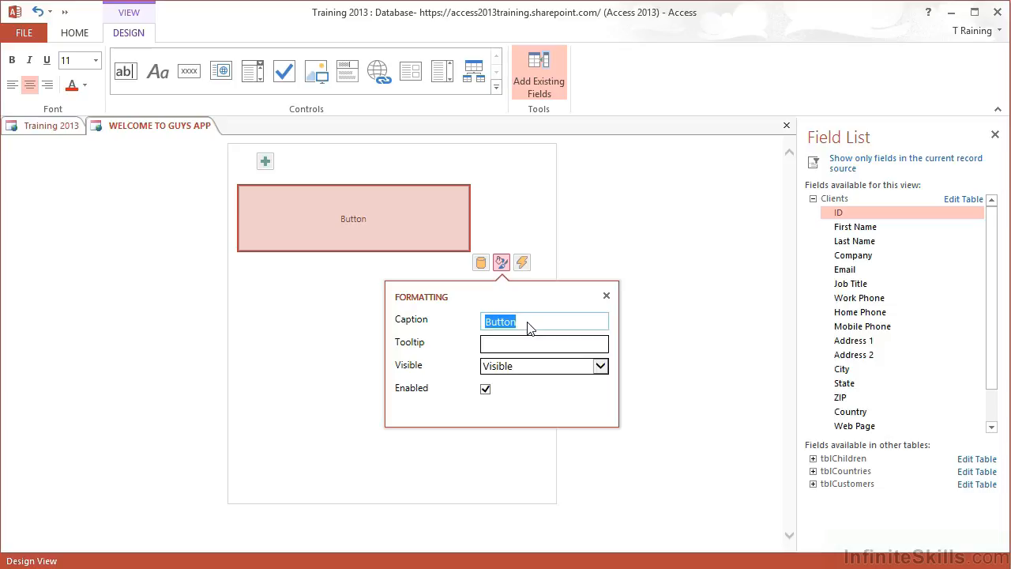
{"action": "type", "text": "View List Cata"}
{"action": "left_click", "coordinate": [536, 345]}
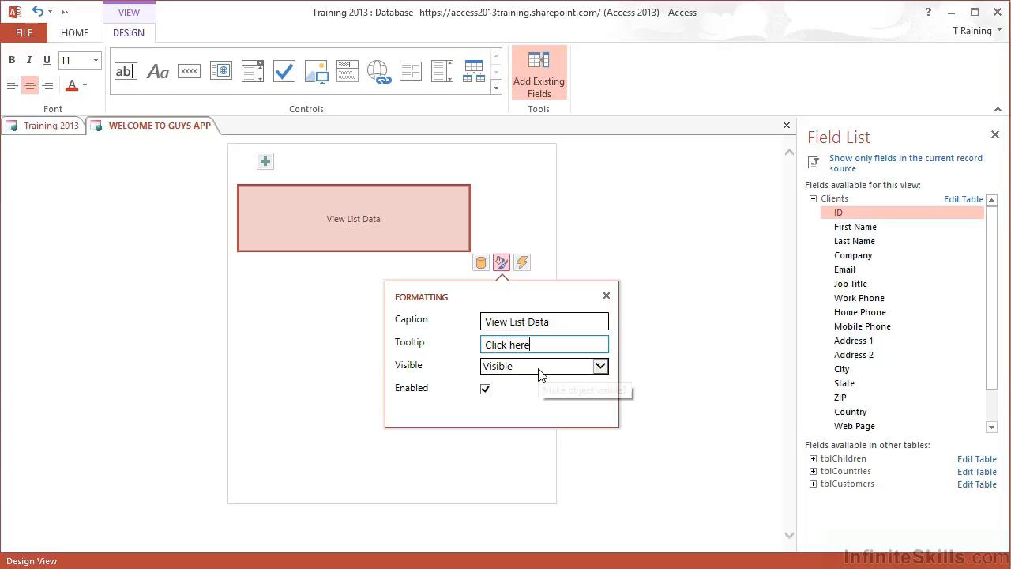
{"action": "left_click", "coordinate": [544, 270]}
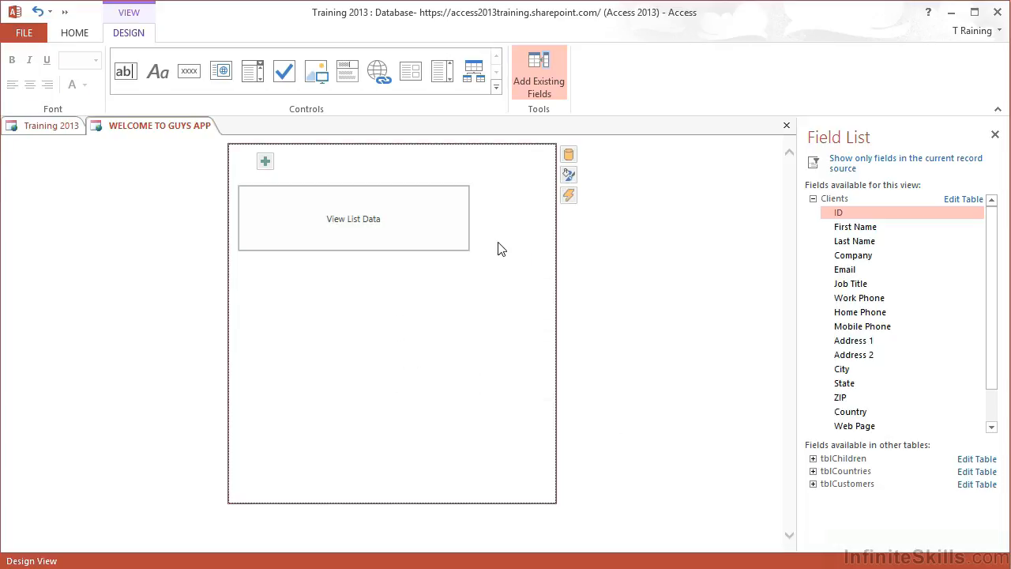
- Give the View List Data button an On Click macro with a ChangeView action for table clients and view list, saving the macro
{"action": "left_click", "coordinate": [464, 237]}
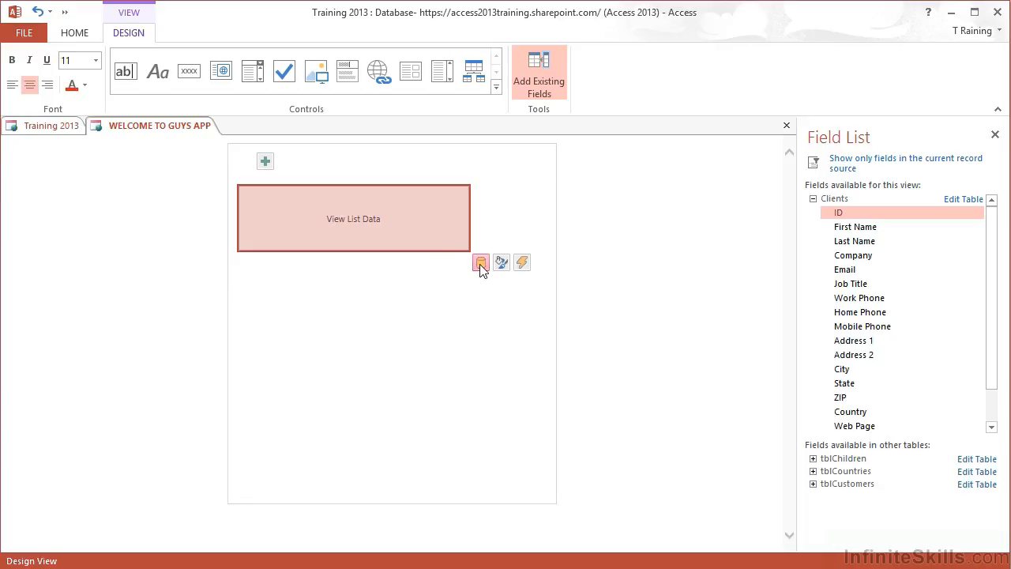
{"action": "left_click", "coordinate": [522, 264]}
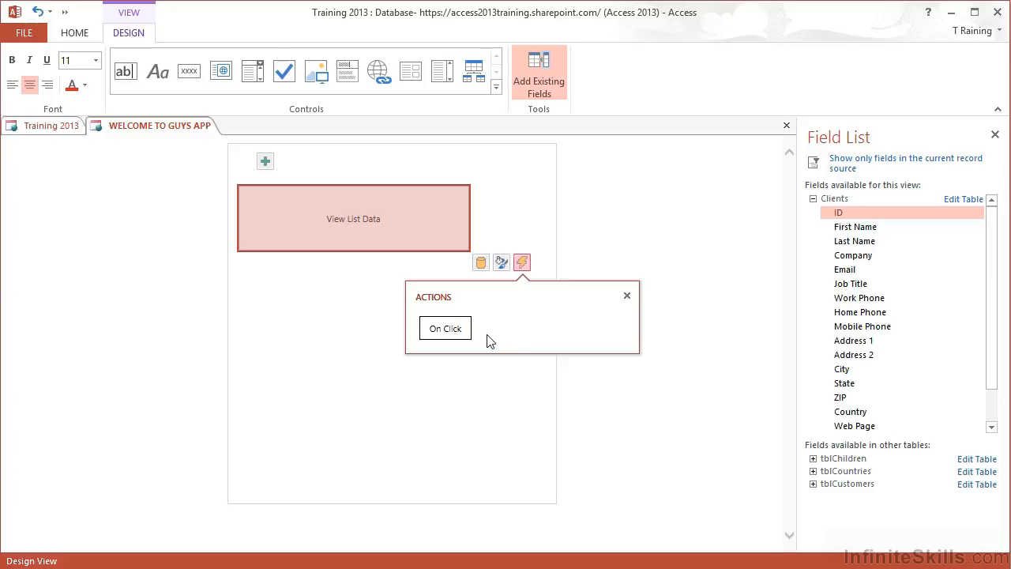
{"action": "left_click", "coordinate": [446, 329]}
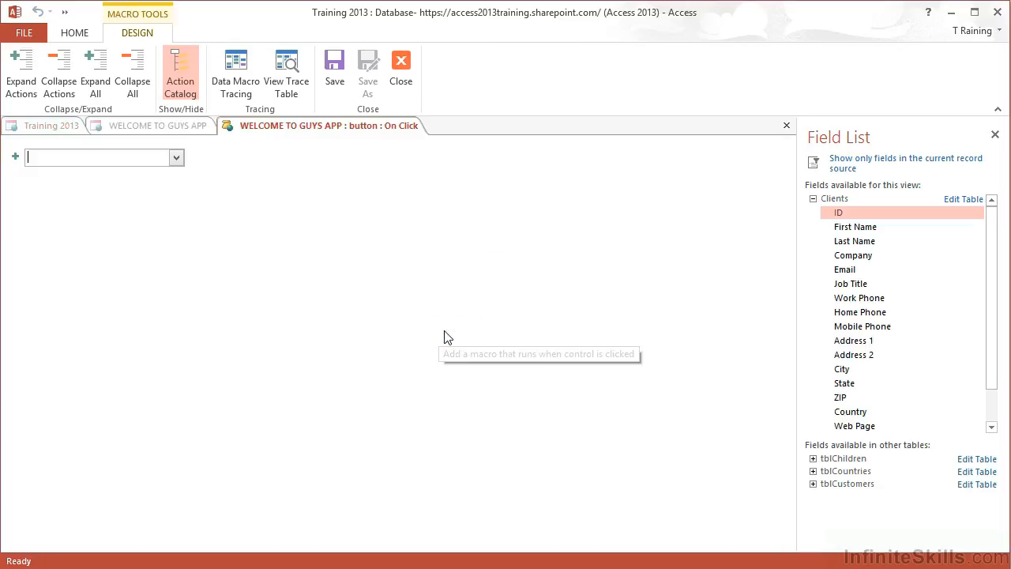
{"action": "left_click", "coordinate": [177, 158]}
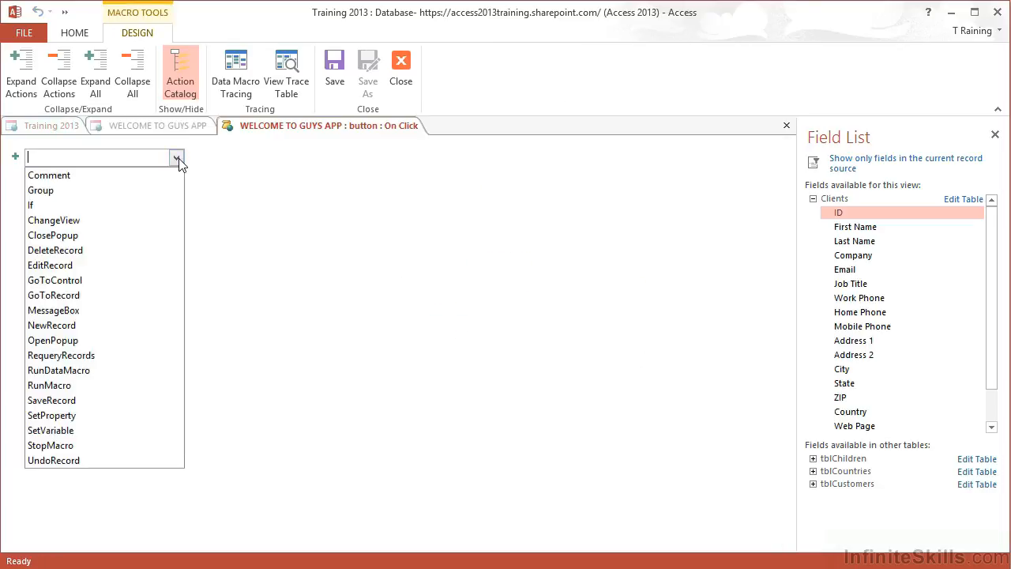
{"action": "left_click", "coordinate": [77, 221]}
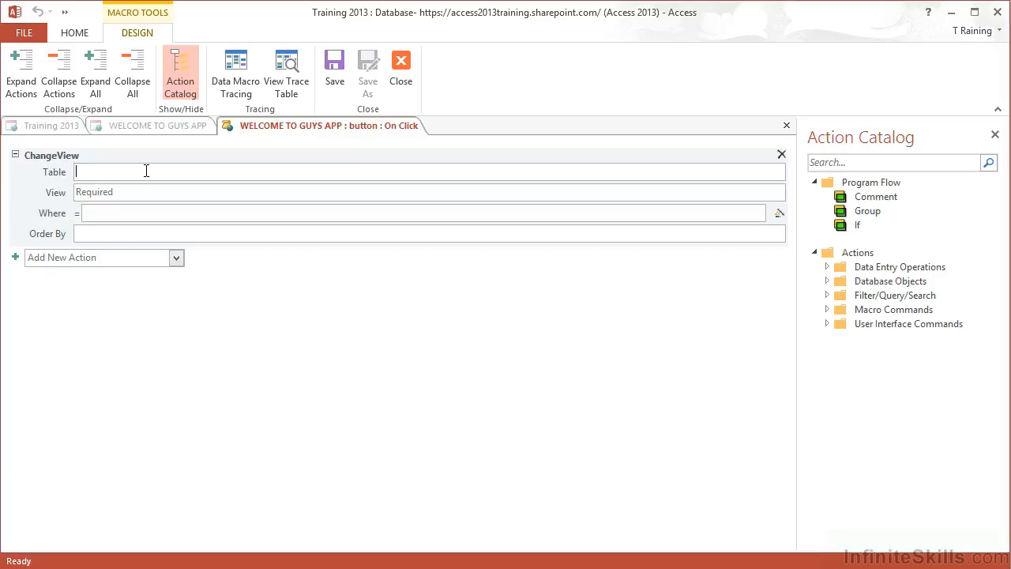
{"action": "type", "text": "cli"}
{"action": "key", "text": "Tab"}
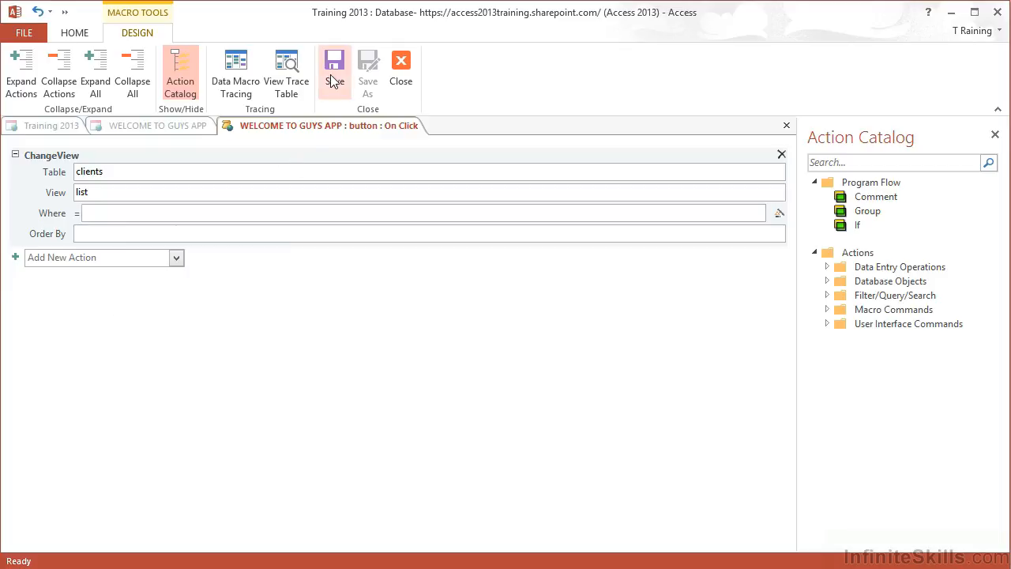
{"action": "left_click", "coordinate": [786, 125]}
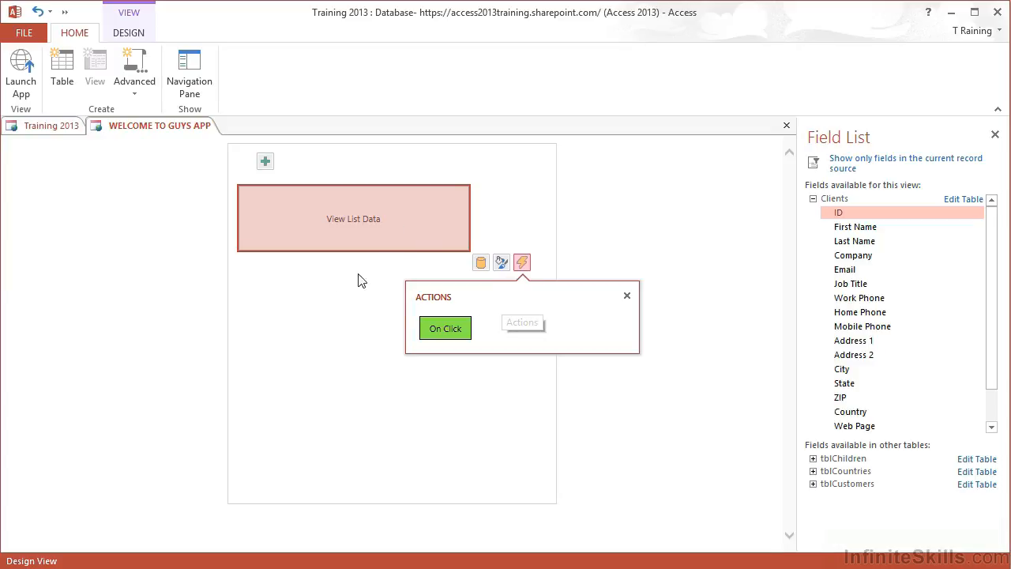
{"action": "left_click", "coordinate": [627, 297]}
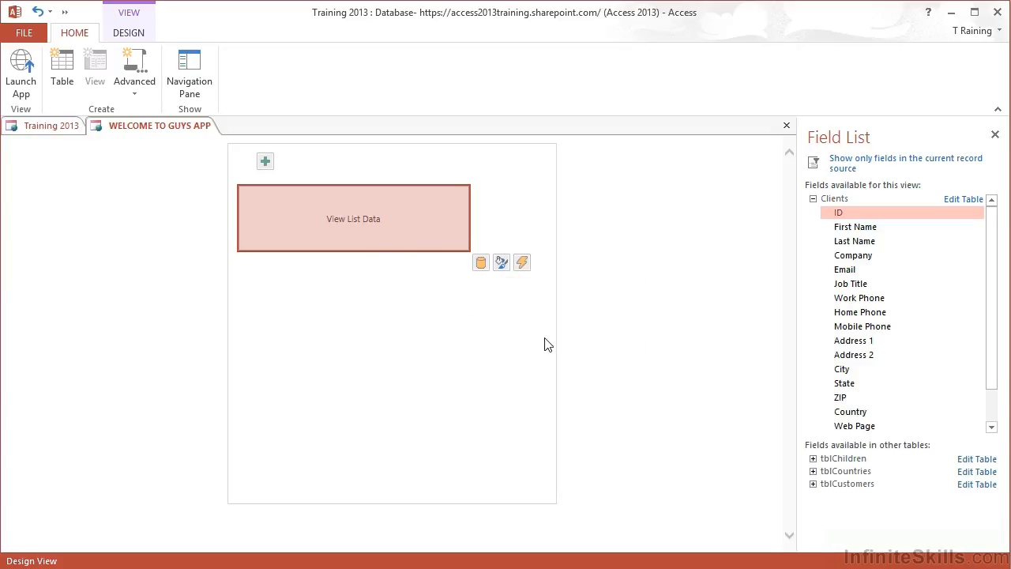
{"action": "left_click", "coordinate": [544, 343]}
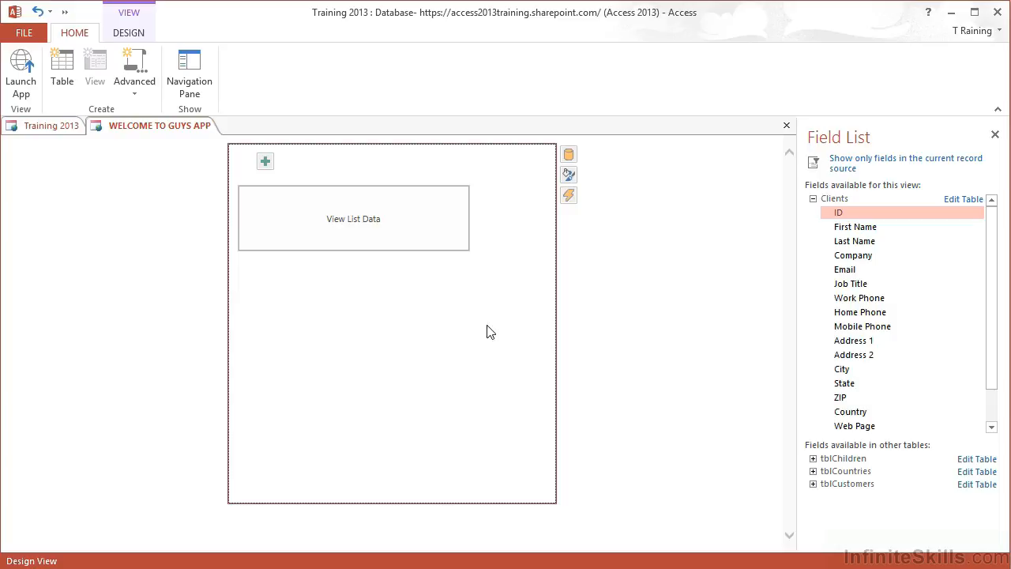
- Add a second button below View List Data and enlarge it to the same size
{"action": "left_click", "coordinate": [130, 33]}
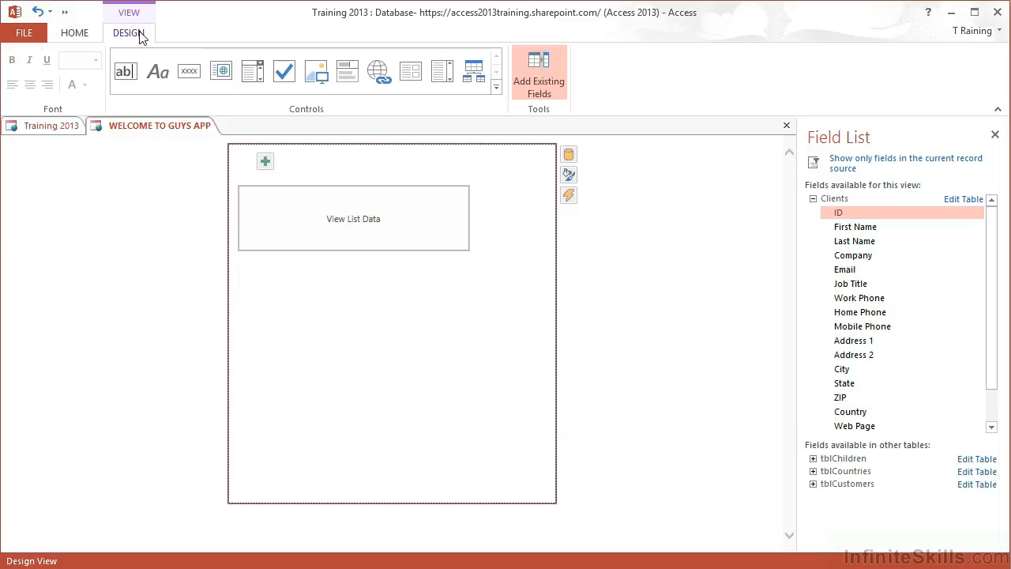
{"action": "left_click", "coordinate": [193, 68]}
{"action": "left_click", "coordinate": [335, 272]}
{"action": "left_click_drag", "start_coordinate": [353, 274], "coordinate": [463, 330]}
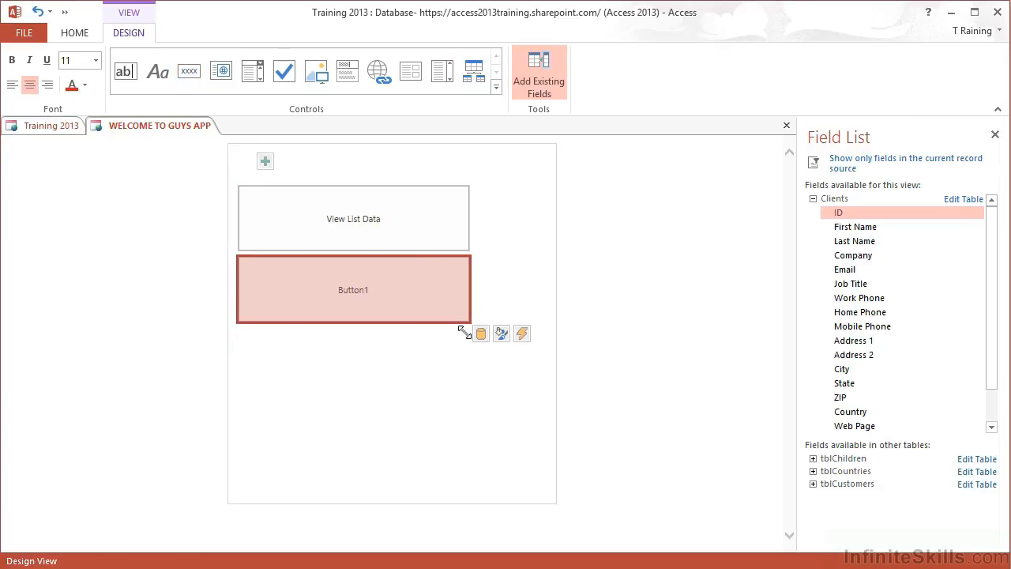
- Set the second button's caption to View Datasheet and its tooltip to CLick Here
{"action": "left_click", "coordinate": [501, 334]}
{"action": "left_click_drag", "start_coordinate": [526, 392], "coordinate": [485, 394]}
{"action": "type", "text": "View Datasheet"}
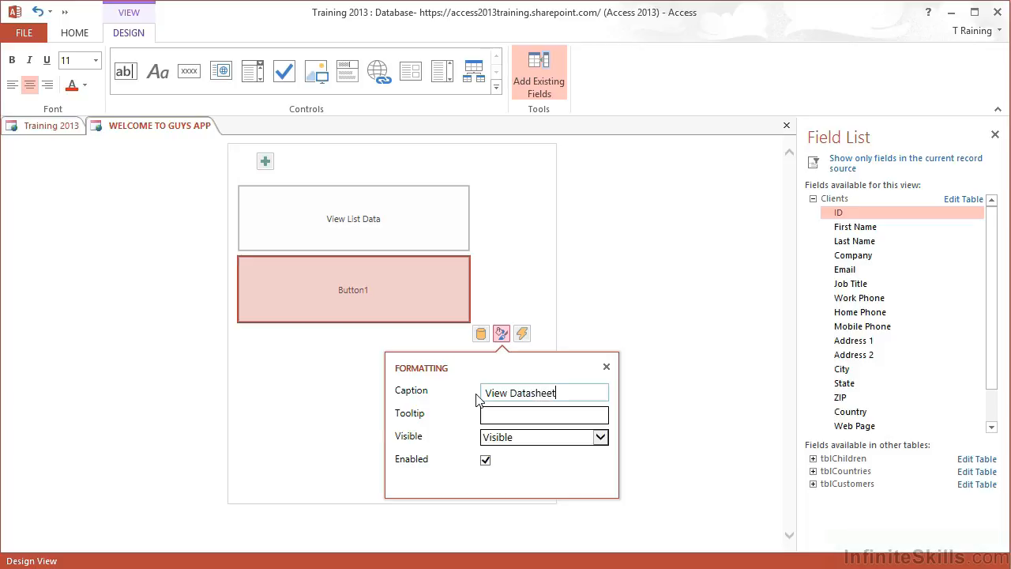
{"action": "left_click", "coordinate": [513, 419]}
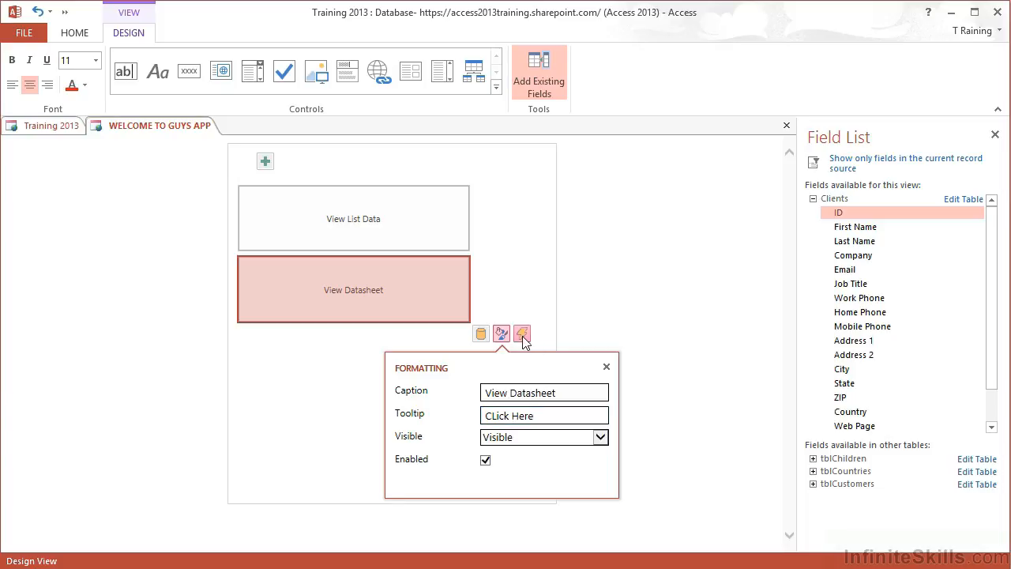
- Give the View Datasheet button an On Click macro with a ChangeView action for table clients and view datasheet, saving the macro
{"action": "left_click", "coordinate": [522, 335]}
{"action": "left_click", "coordinate": [449, 401]}
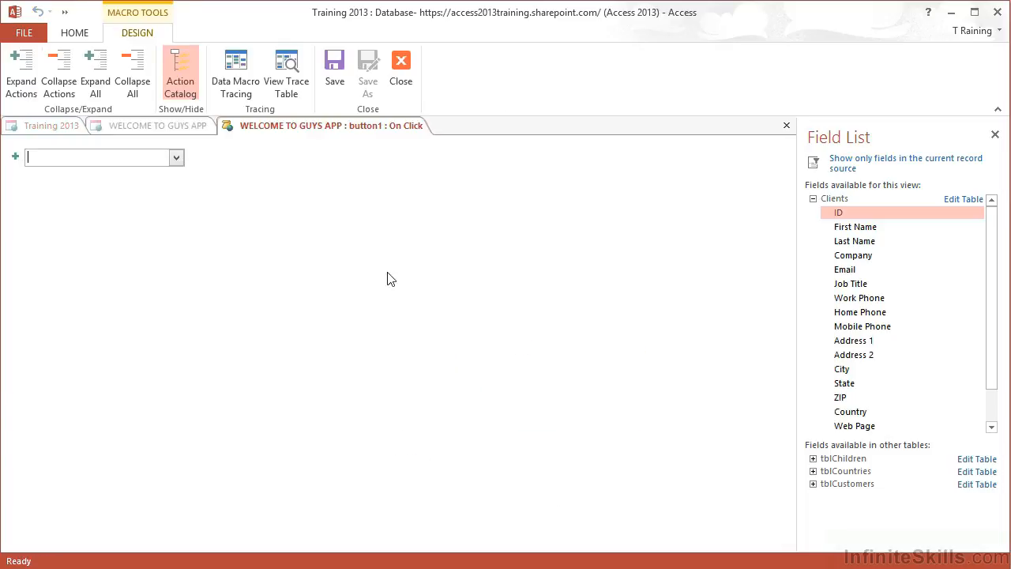
{"action": "left_click", "coordinate": [177, 157]}
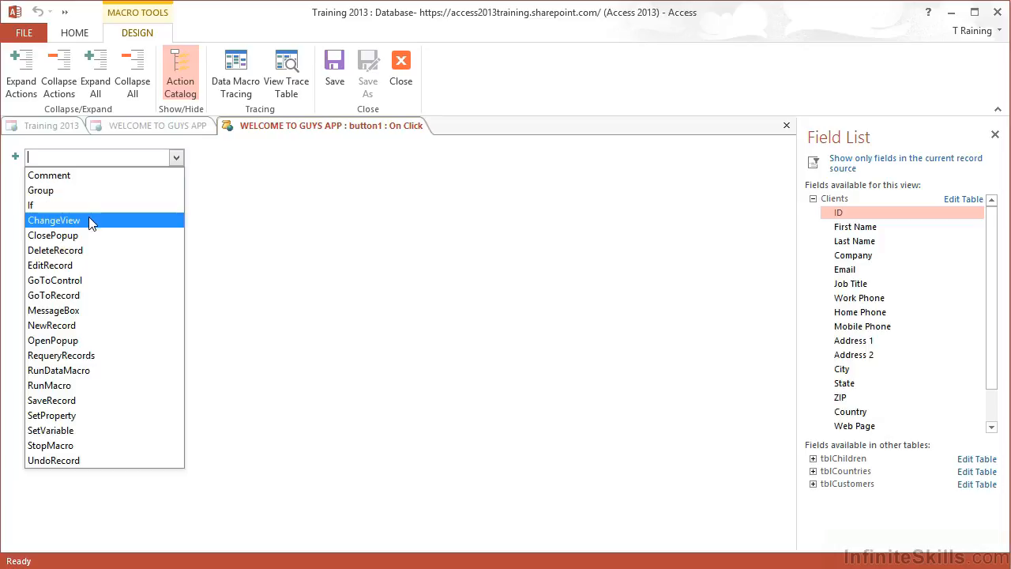
{"action": "left_click", "coordinate": [89, 218]}
{"action": "type", "text": "cl"}
{"action": "key", "text": "Tab"}
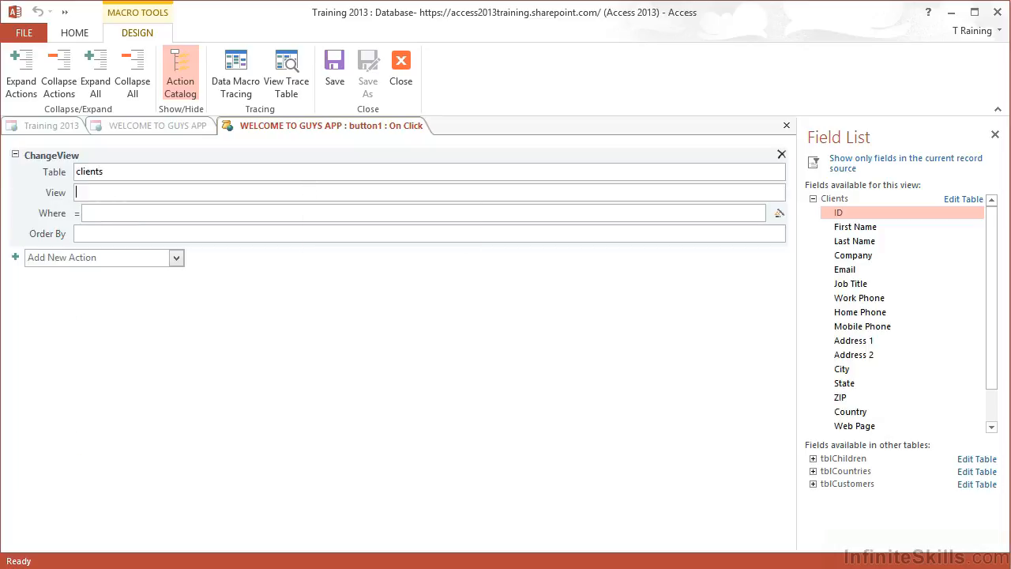
{"action": "type", "text": "datasheet"}
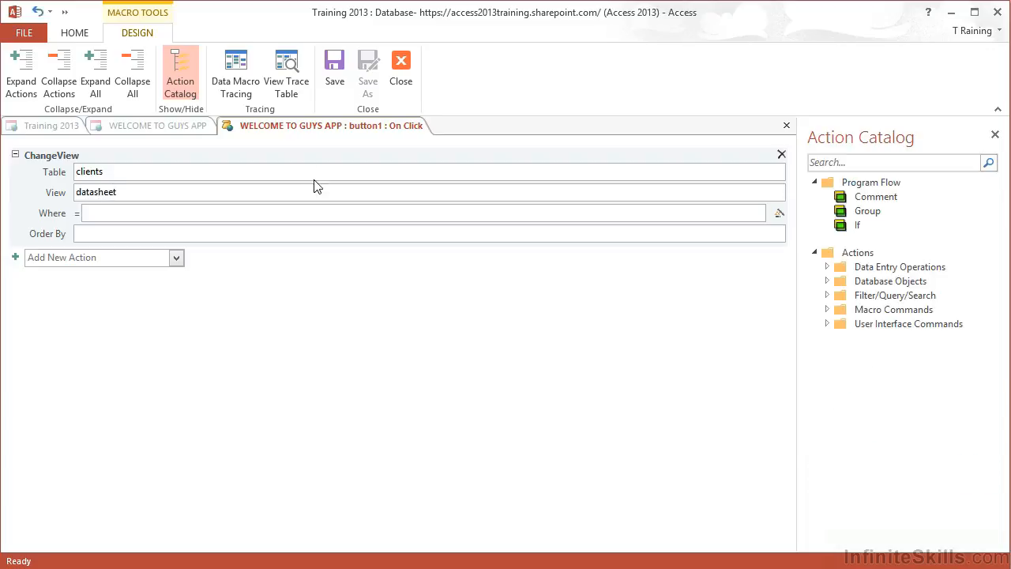
{"action": "left_click", "coordinate": [788, 128]}
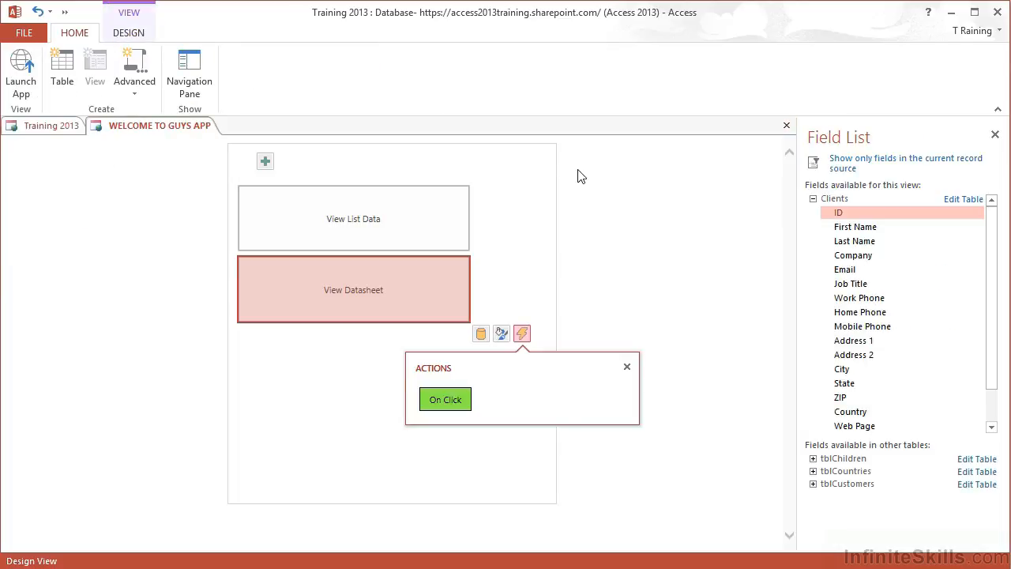
{"action": "left_click", "coordinate": [627, 368]}
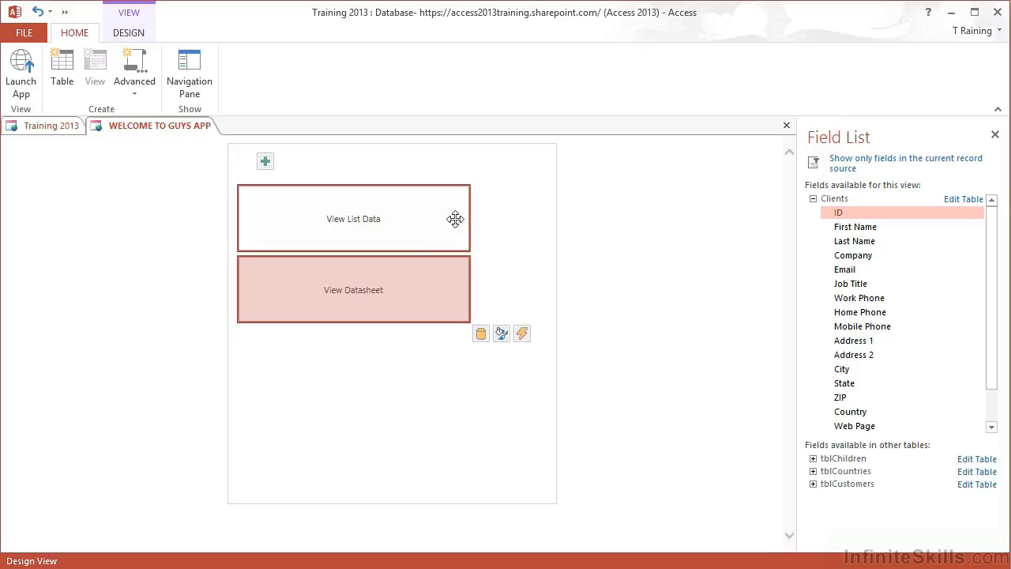
- Widen the View List Data and View Datasheet buttons equally to nearly the full width of the view, and save the view
{"action": "left_click_drag", "start_coordinate": [467, 218], "coordinate": [541, 219]}
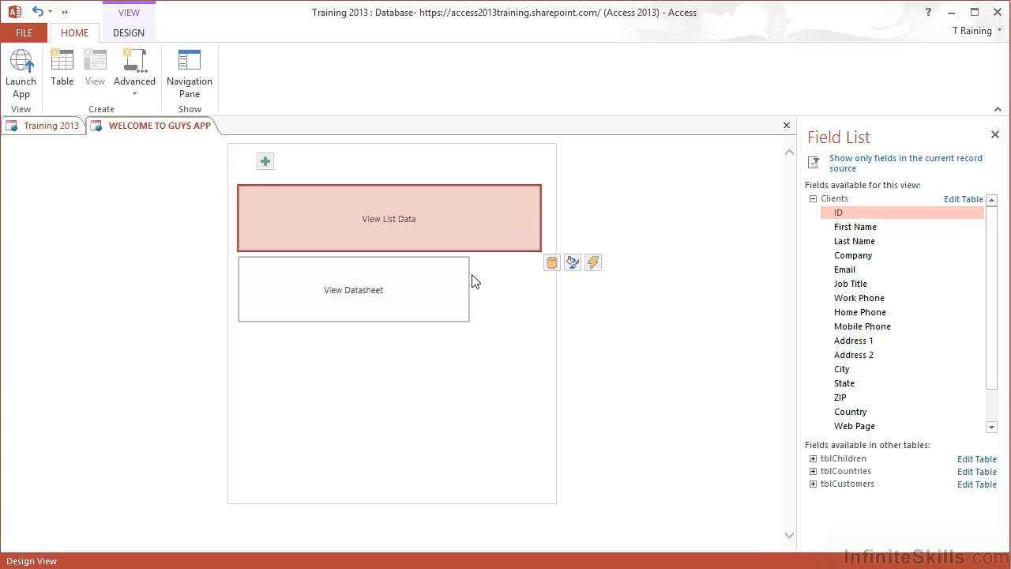
{"action": "left_click_drag", "start_coordinate": [469, 277], "coordinate": [541, 281]}
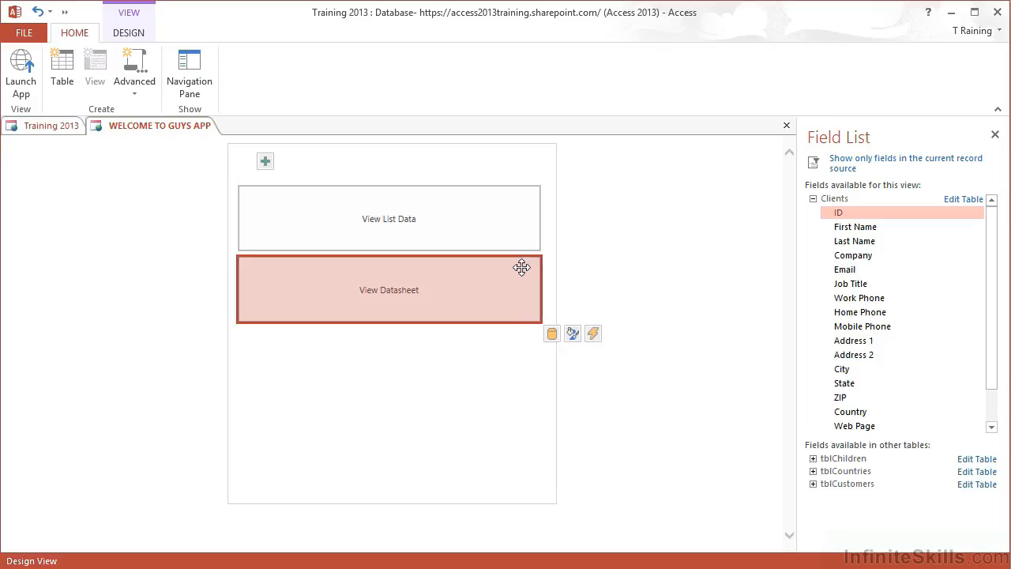
{"action": "left_click", "coordinate": [25, 32]}
{"action": "left_click", "coordinate": [31, 156]}
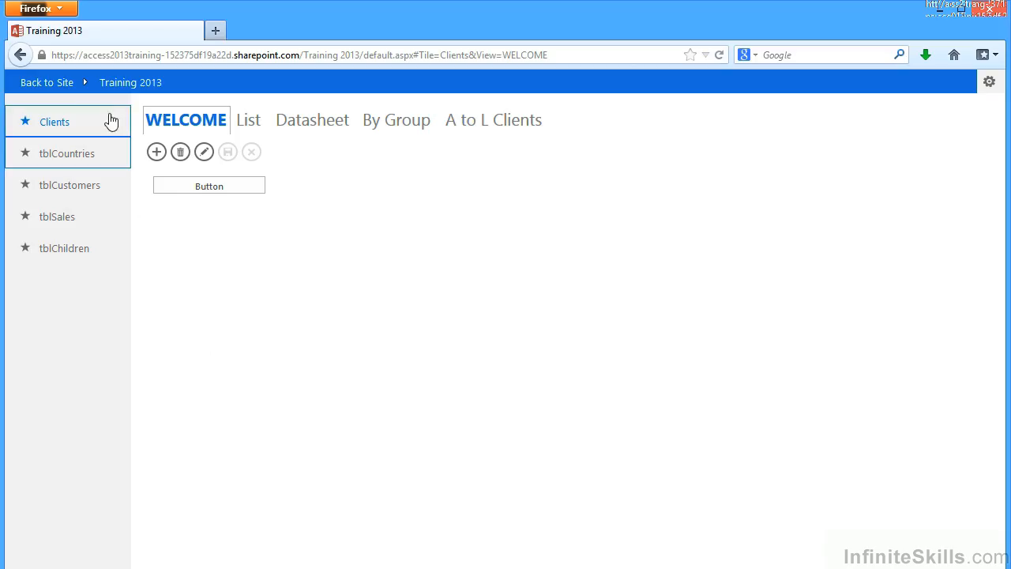
- Reload the Training 2013 app in Firefox and test the View List Data and View Datasheet buttons, returning to the welcome view after each
{"action": "left_click", "coordinate": [113, 87]}
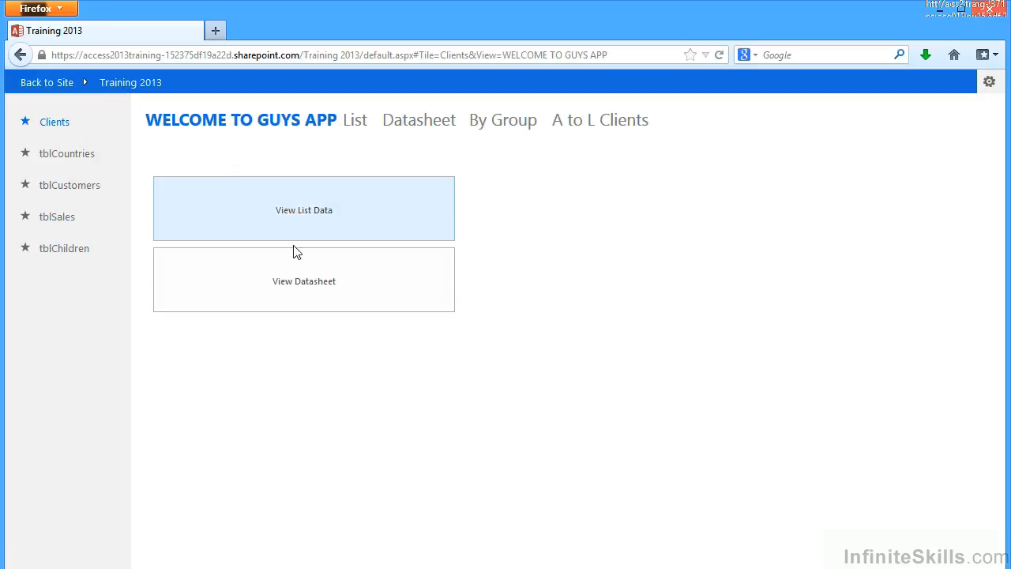
{"action": "left_click", "coordinate": [325, 218]}
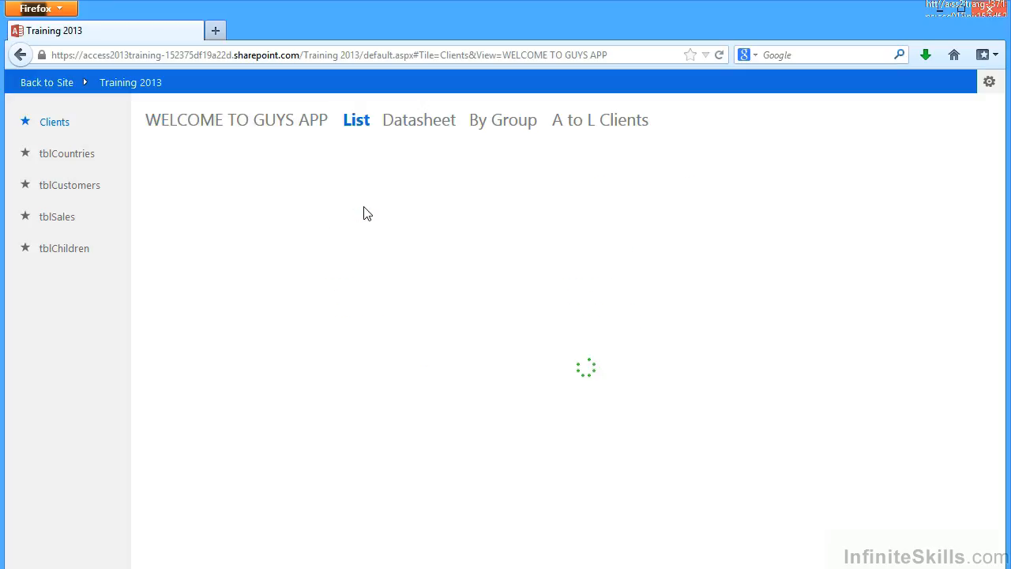
{"action": "left_click", "coordinate": [242, 128]}
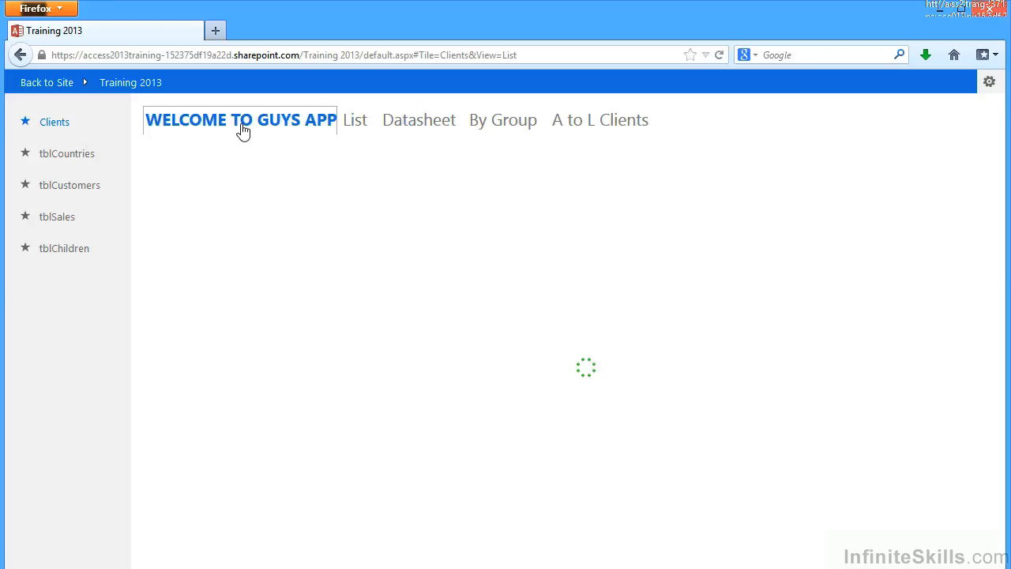
{"action": "left_click", "coordinate": [304, 285]}
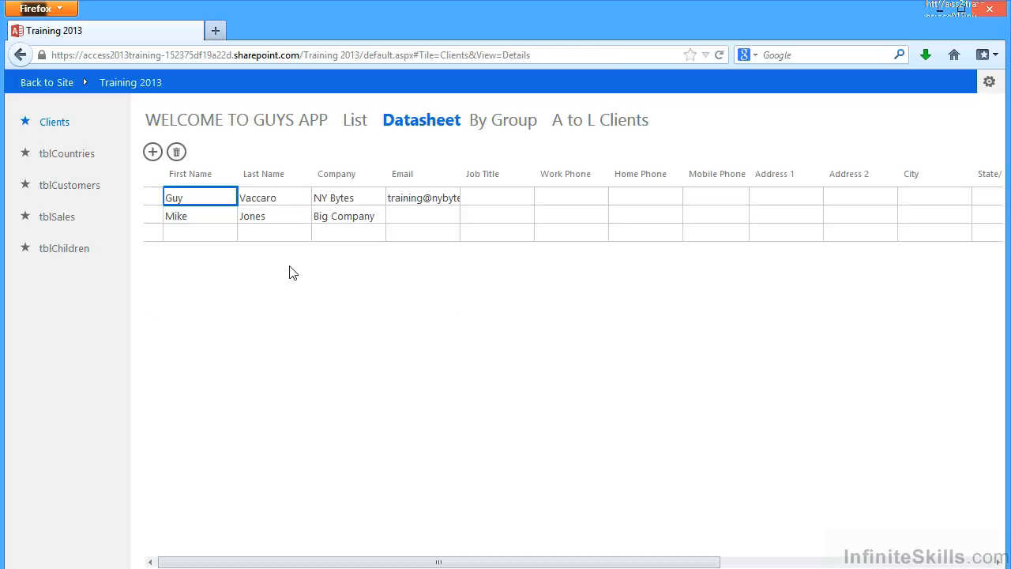
{"action": "left_click", "coordinate": [221, 124]}
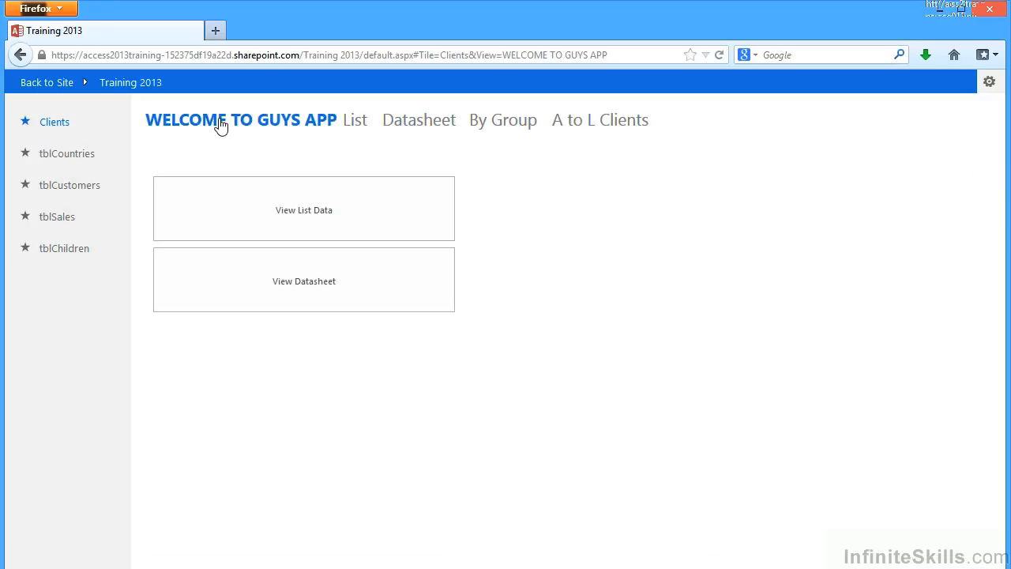